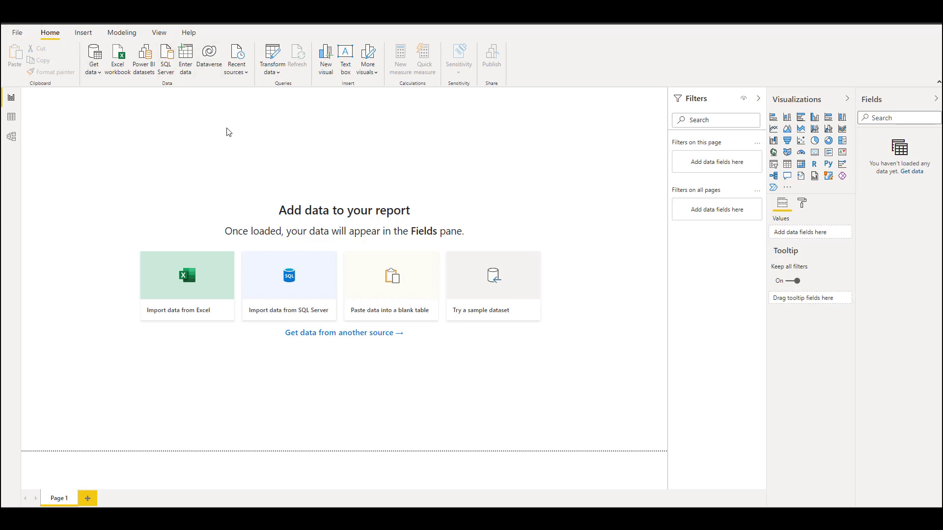
- Search the full Get Data catalogue for 'python' and connect with the Python script source
{"action": "left_click", "coordinate": [101, 74]}
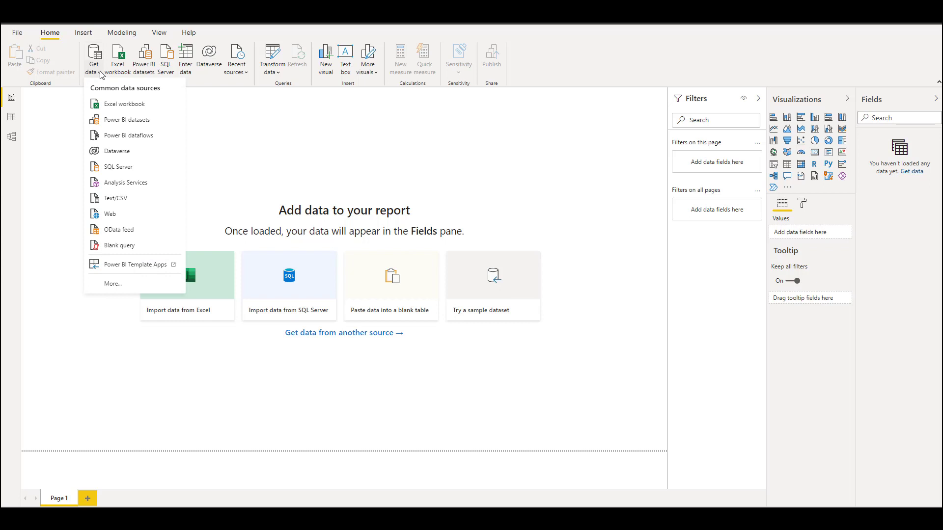
{"action": "left_click", "coordinate": [114, 287]}
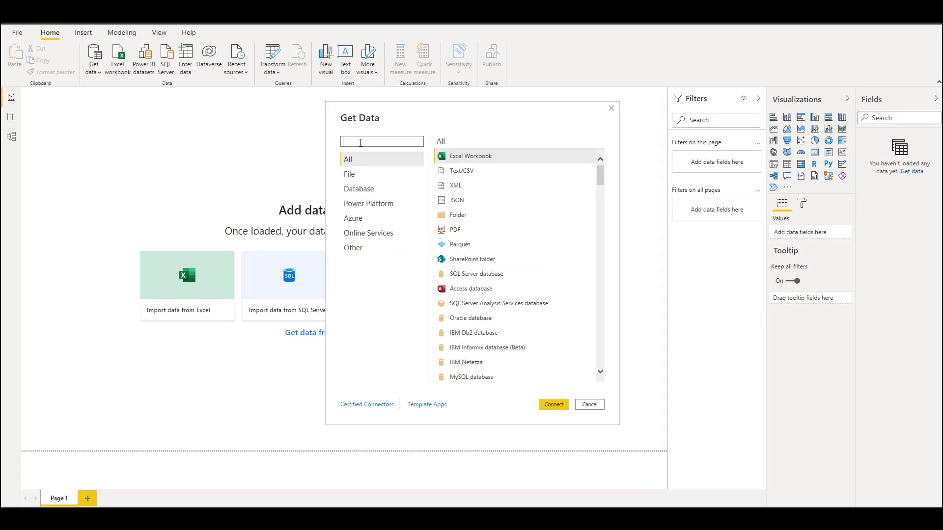
{"action": "type", "text": "python"}
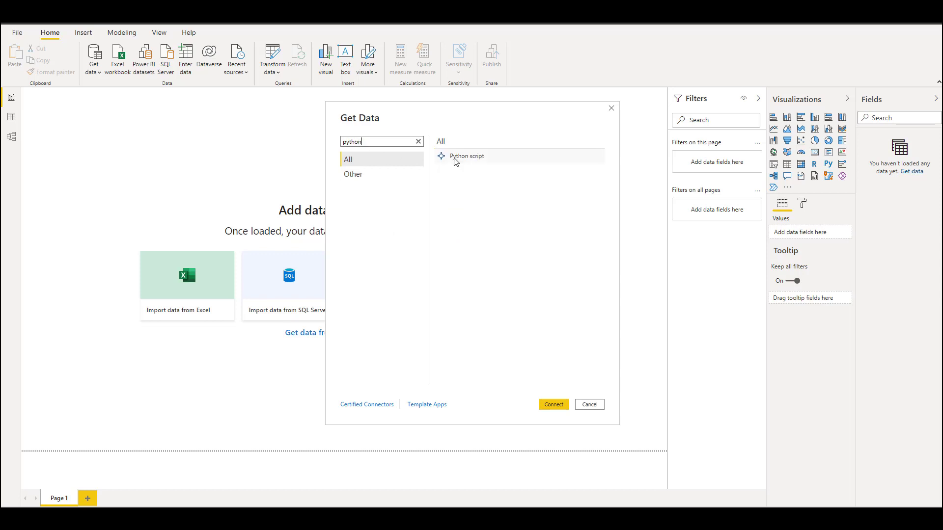
{"action": "left_click", "coordinate": [473, 156]}
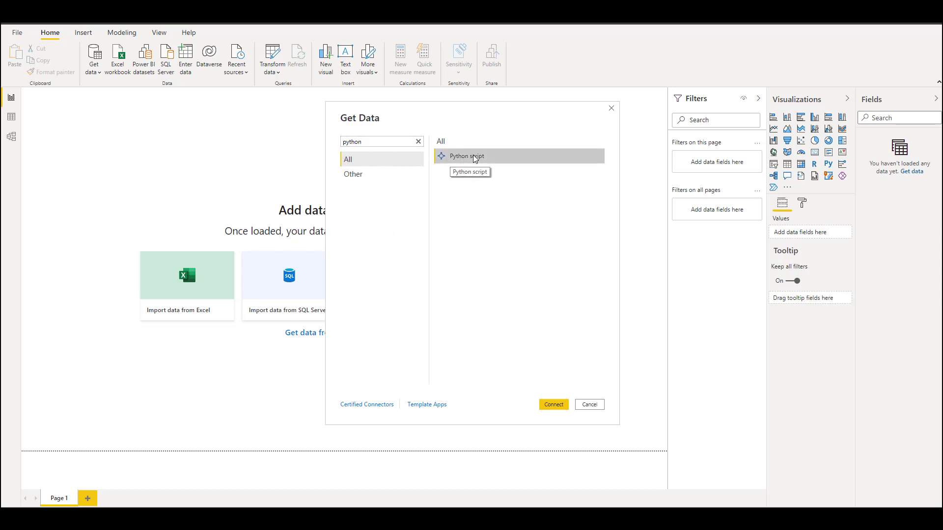
{"action": "left_click", "coordinate": [554, 405]}
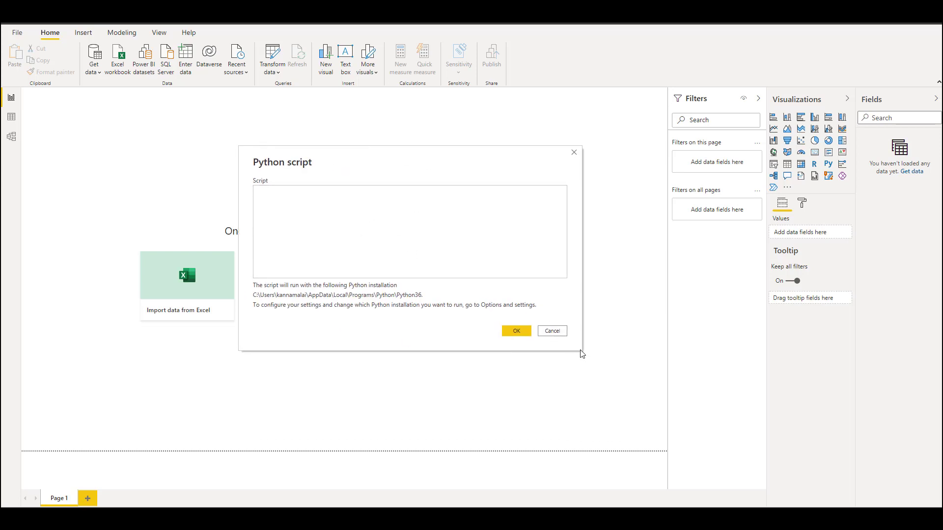
- Enter a script importing seaborn as sn and loading 'tips' into df1 with sn.load_data, then run it
{"action": "left_click", "coordinate": [393, 235]}
{"action": "left_click_drag", "start_coordinate": [383, 159], "coordinate": [410, 162]}
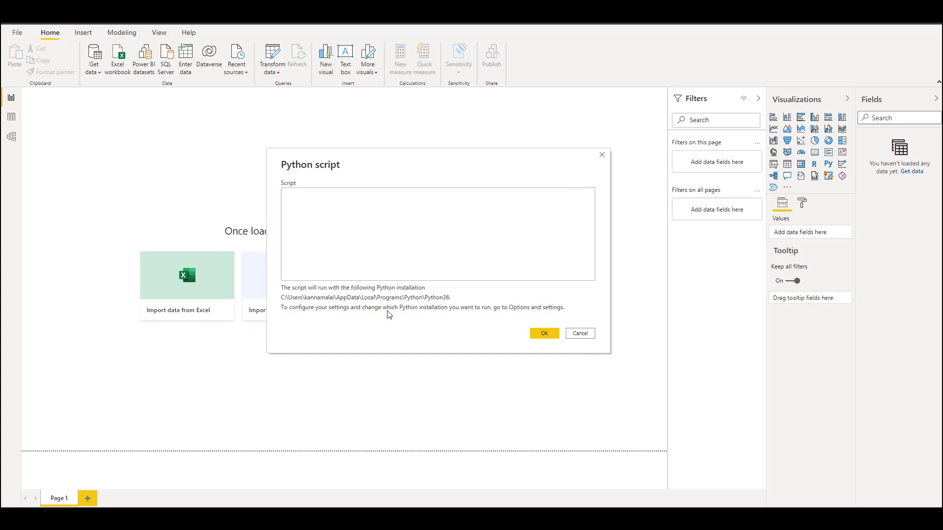
{"action": "left_click", "coordinate": [361, 210]}
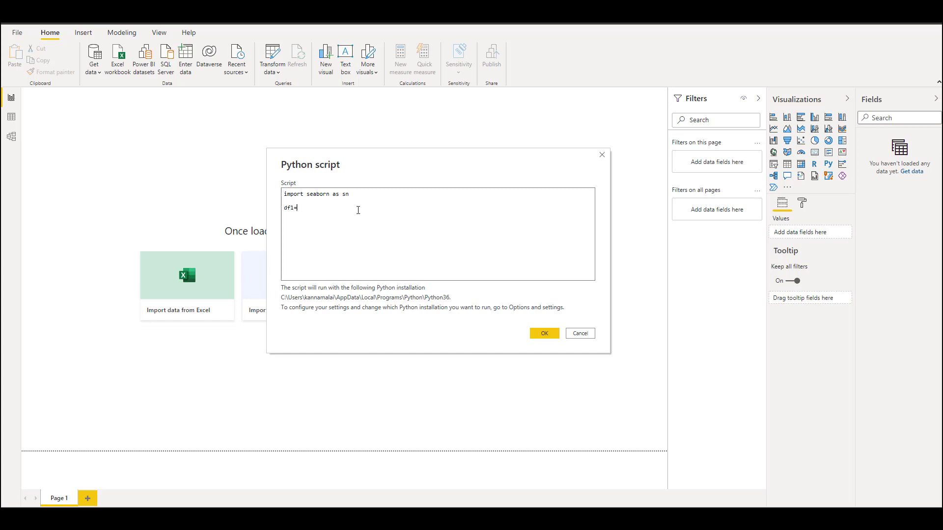
{"action": "type", "text": "sn.load_data(\"tips"}
{"action": "left_click", "coordinate": [544, 333]}
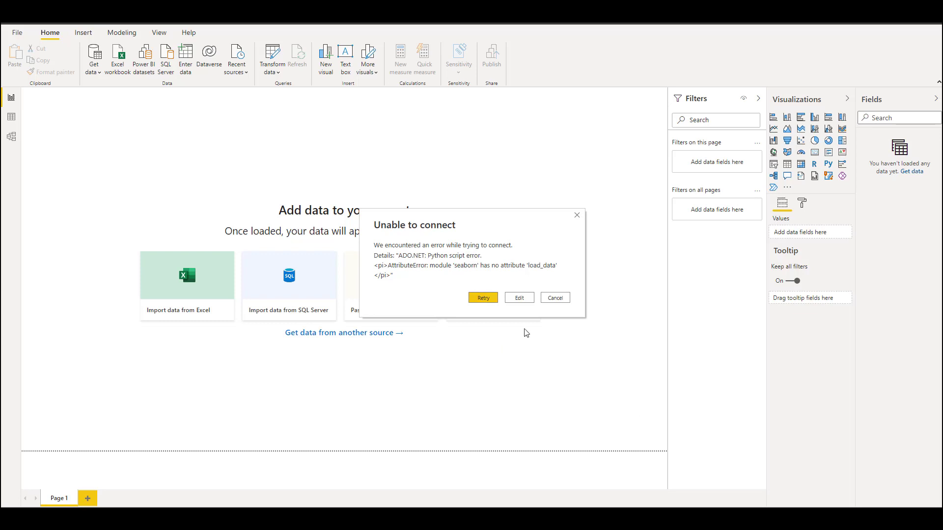
- Edit the script to call sn.load_dataset("tips") instead of load_data and rerun it
{"action": "left_click", "coordinate": [519, 299]}
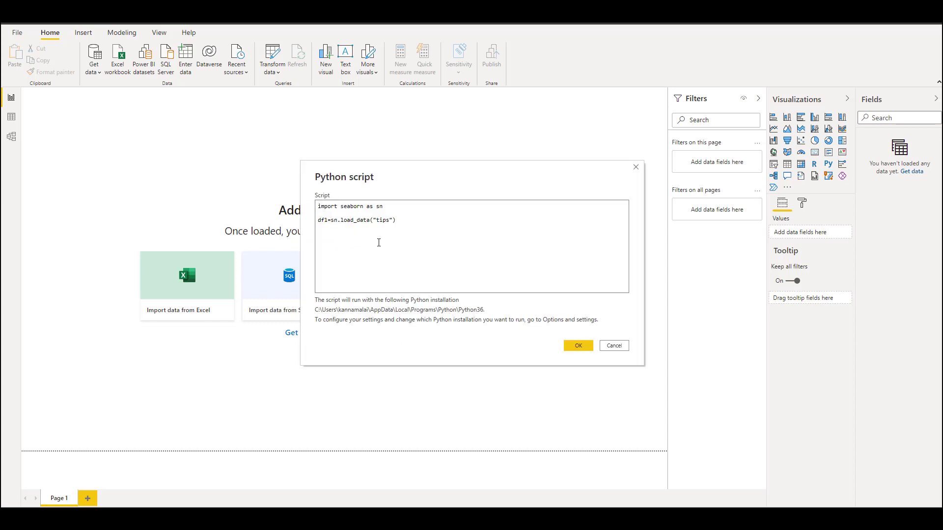
{"action": "type", "text": "set"}
{"action": "left_click", "coordinate": [578, 345]}
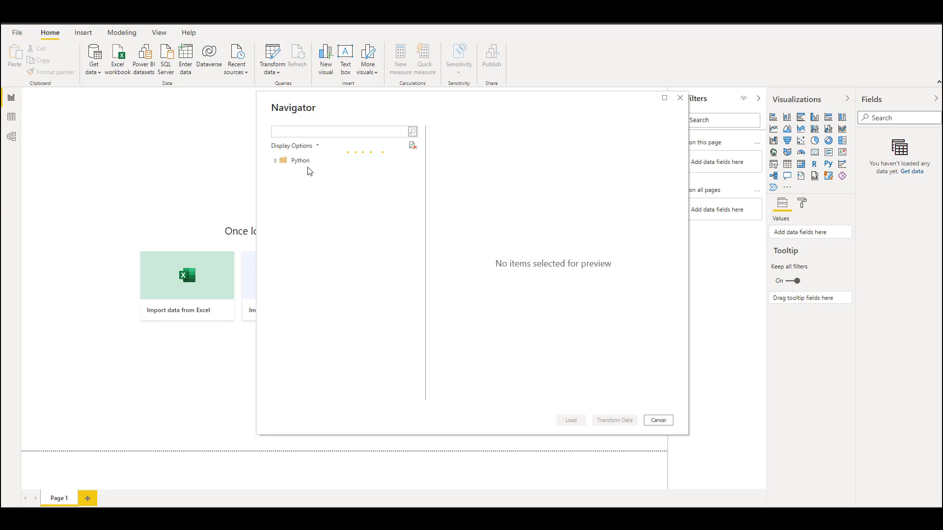
- Expand the Python folder, select df1, and load it into the Power Query Editor
{"action": "left_click", "coordinate": [276, 164]}
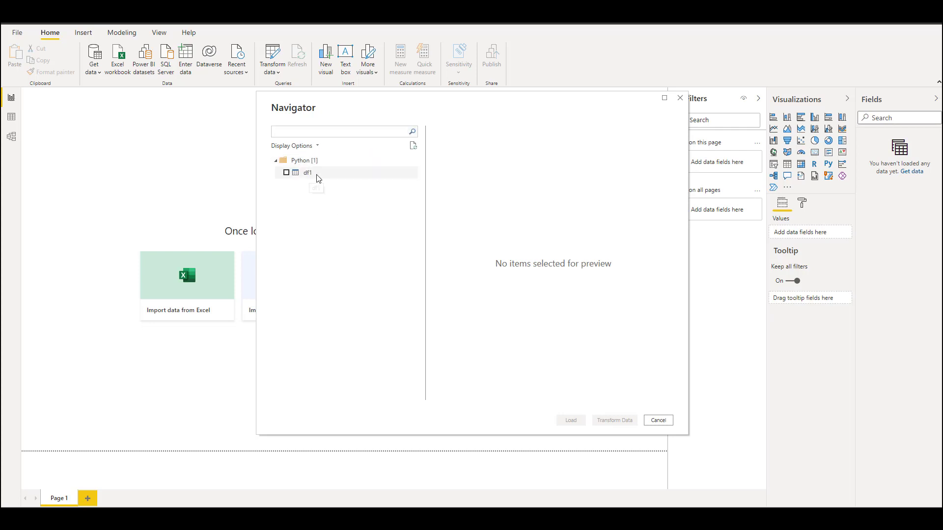
{"action": "left_click", "coordinate": [286, 173]}
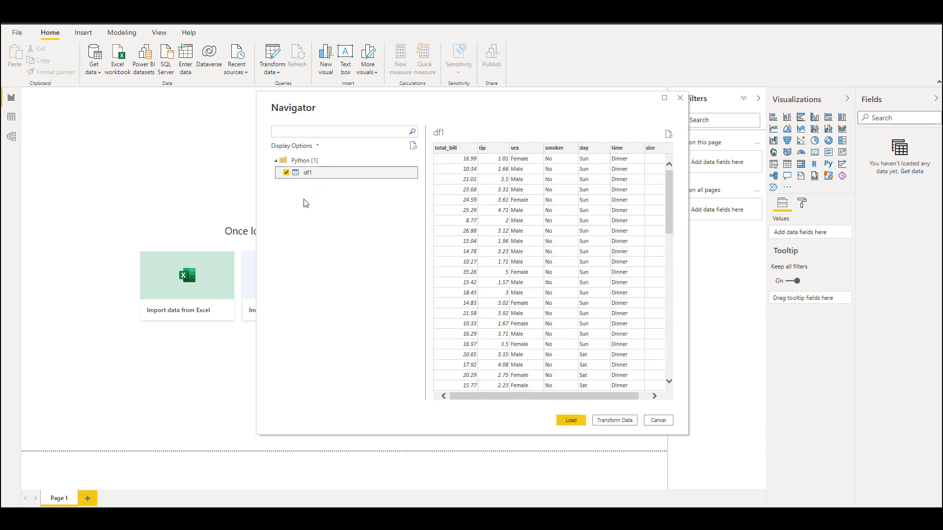
{"action": "left_click", "coordinate": [614, 421]}
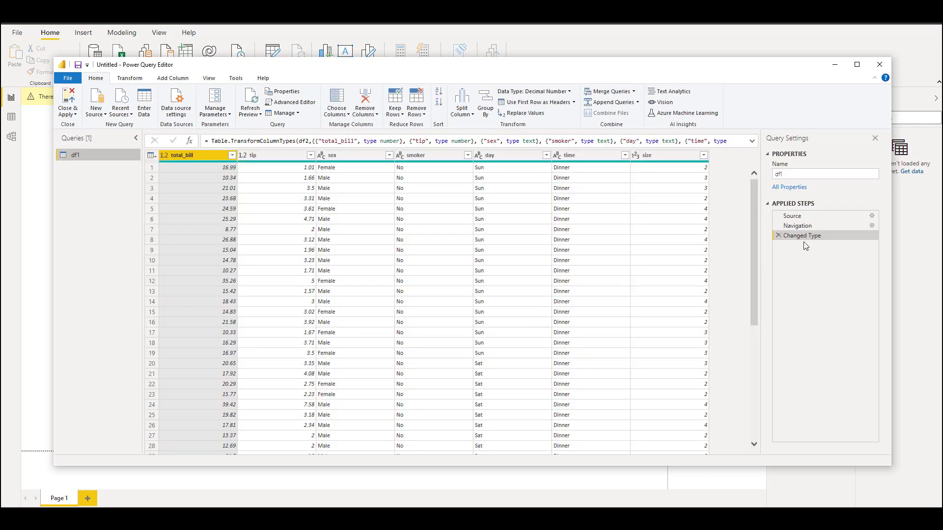
- Review df1's Source and Navigation steps and its script settings, then Close & Apply
{"action": "left_click", "coordinate": [811, 216]}
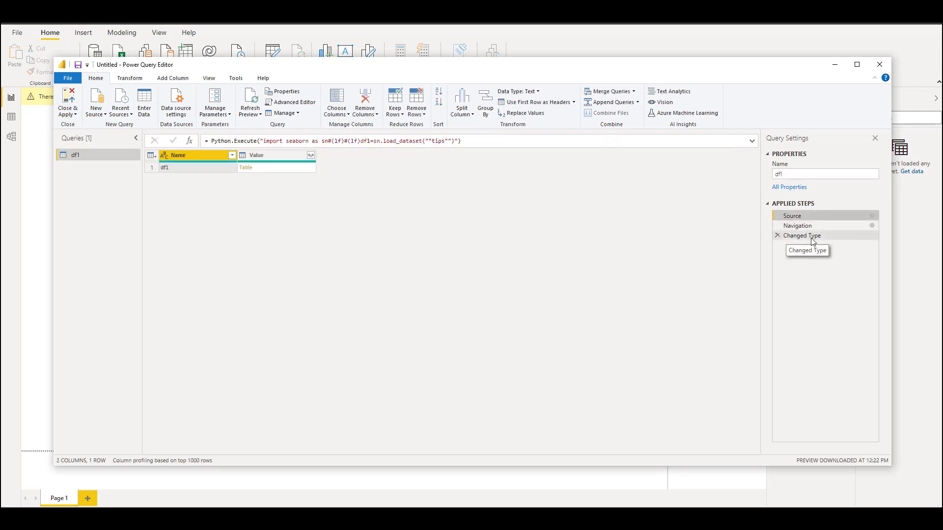
{"action": "left_click", "coordinate": [805, 226]}
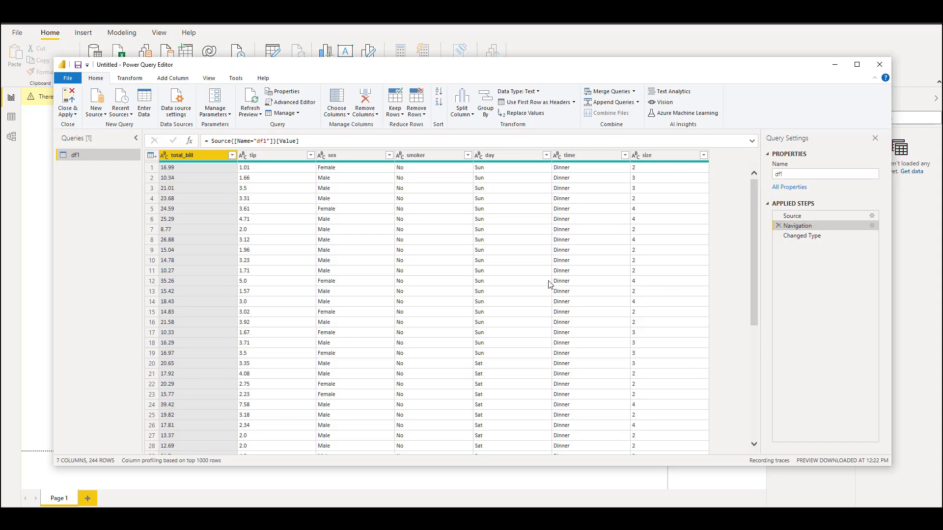
{"action": "left_click", "coordinate": [873, 216]}
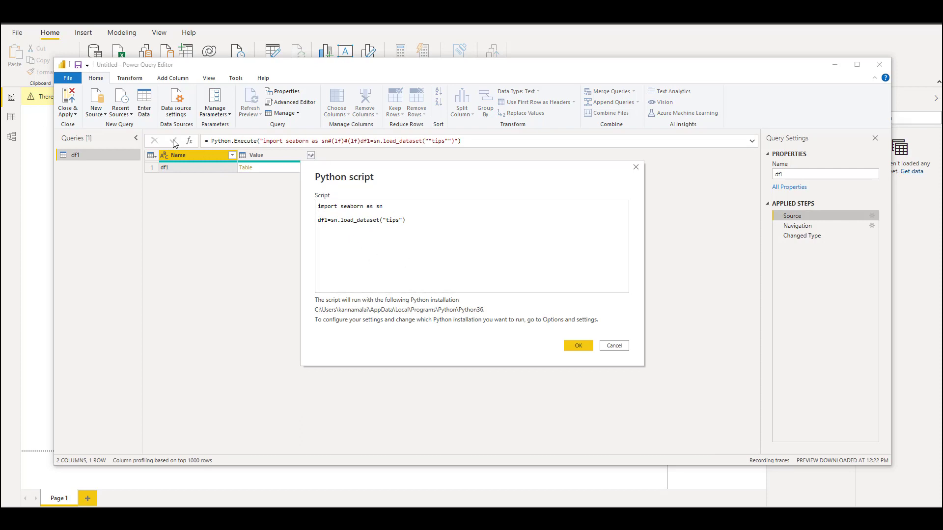
{"action": "left_click", "coordinate": [614, 346]}
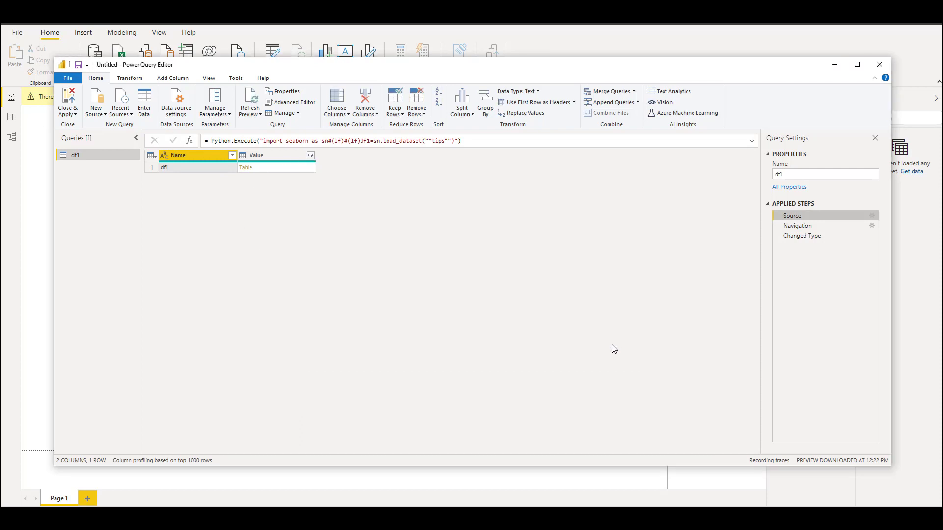
{"action": "left_click", "coordinate": [68, 97]}
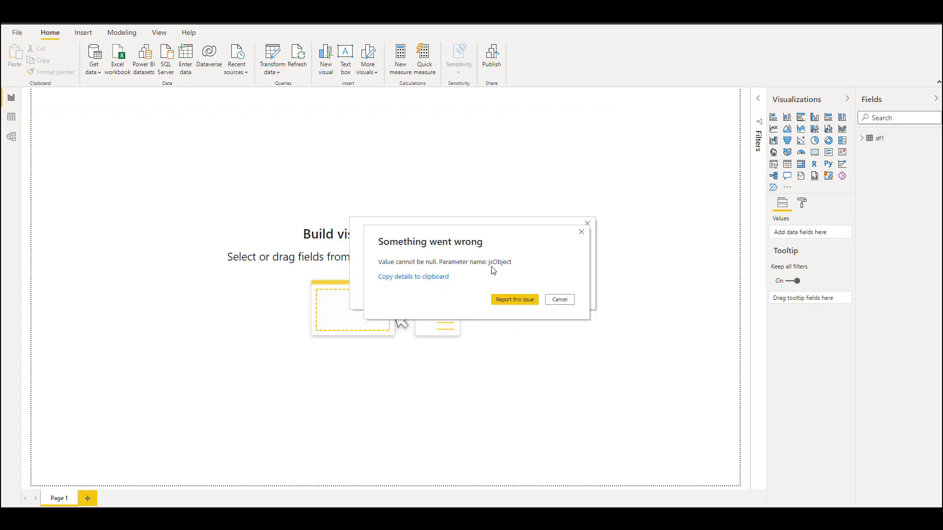
- Dismiss the null-value error and expand df1 to list its seven tips fields
{"action": "left_click", "coordinate": [559, 300]}
{"action": "left_click", "coordinate": [564, 294]}
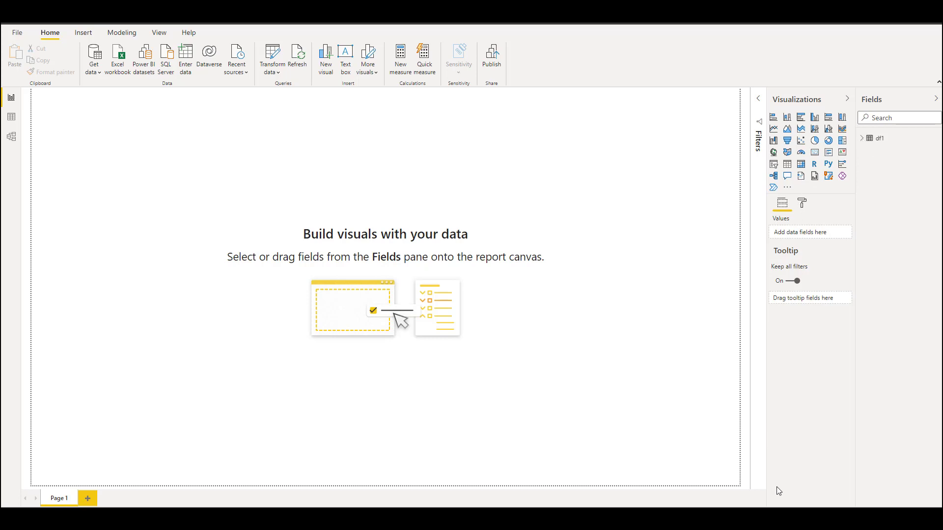
{"action": "left_click", "coordinate": [892, 141]}
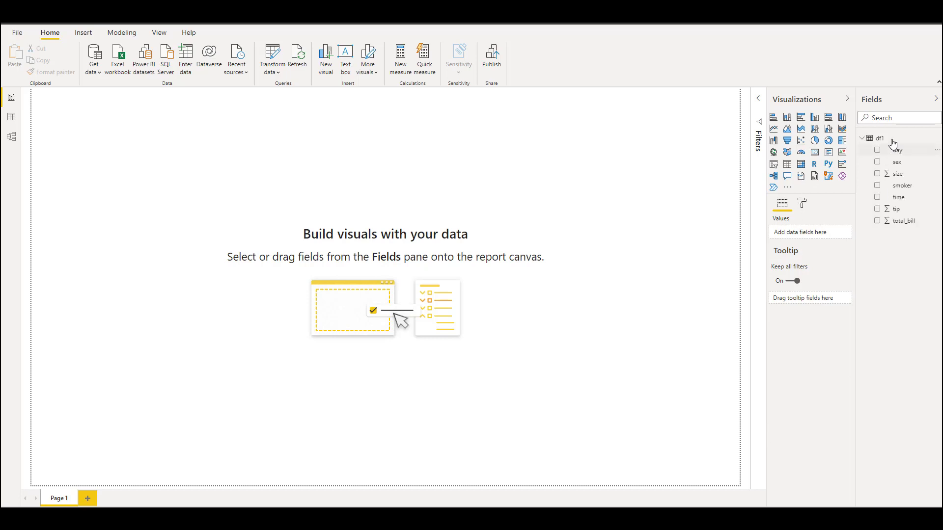
- Place a Python visual on the page, enlarge it to about 725x440, and show its script editor
{"action": "left_click", "coordinate": [829, 167]}
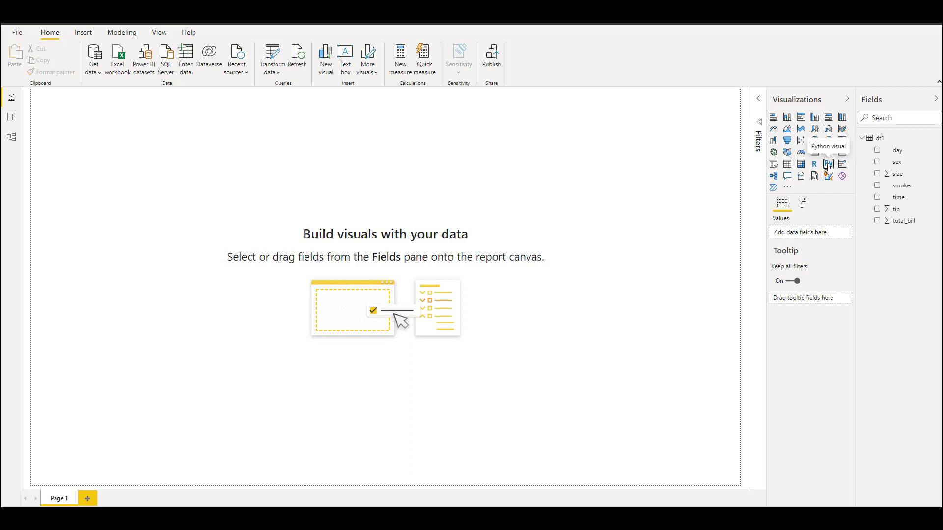
{"action": "left_click_drag", "start_coordinate": [118, 95], "coordinate": [166, 115]}
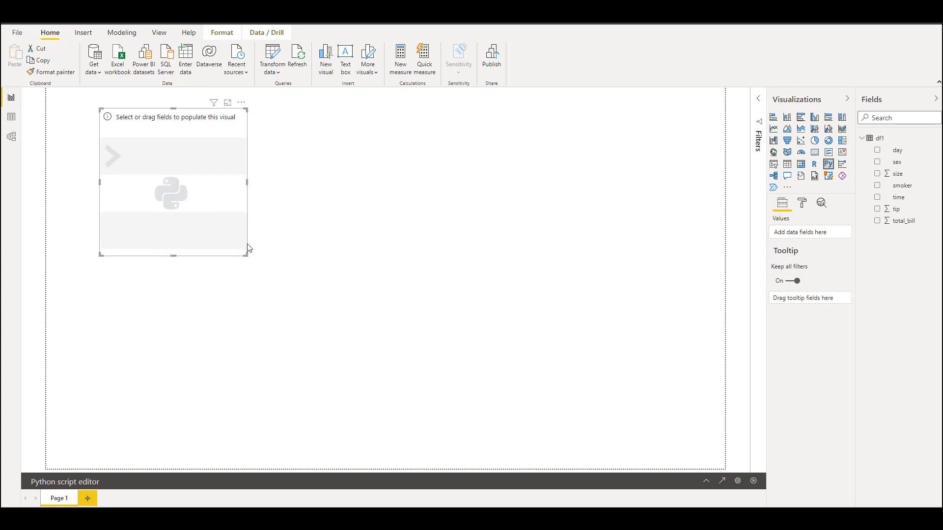
{"action": "left_click_drag", "start_coordinate": [245, 255], "coordinate": [455, 324]}
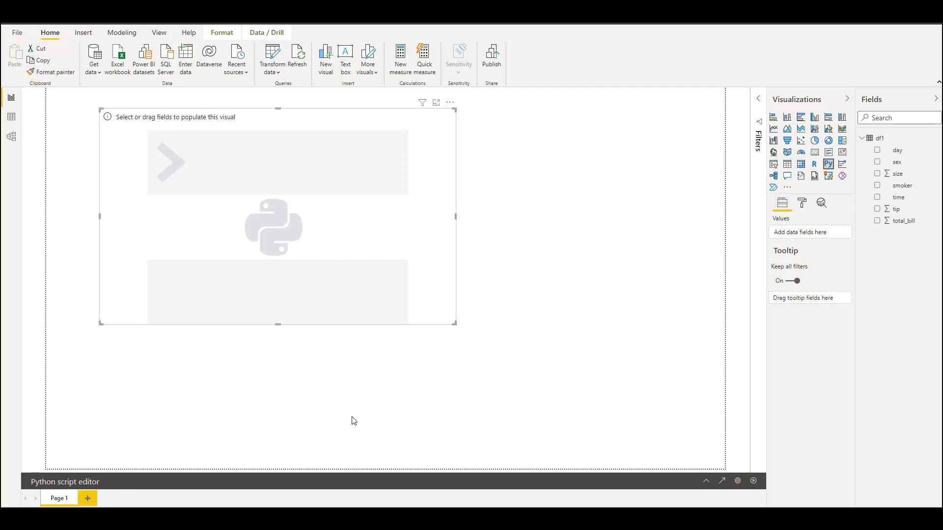
{"action": "left_click", "coordinate": [706, 482]}
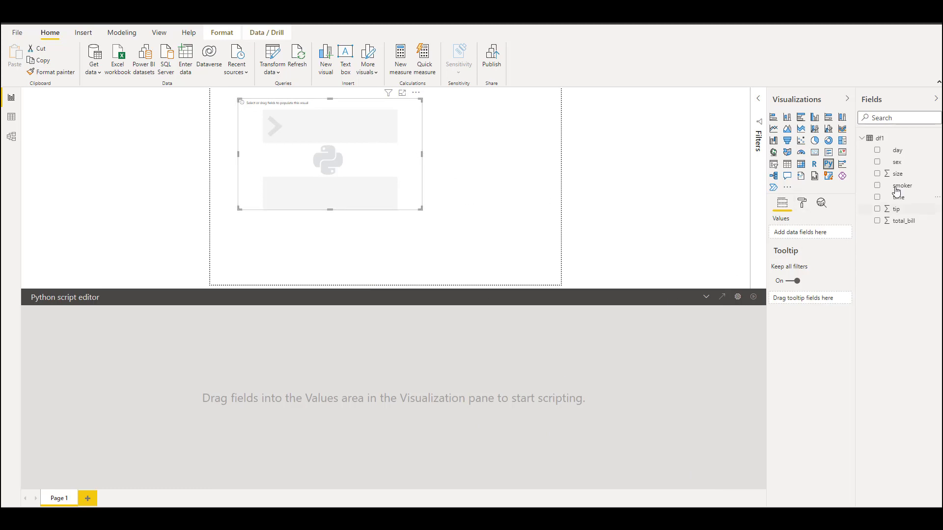
- Add the day and total_bill fields to the Python visual's Values, then select the preamble's field list
{"action": "left_click_drag", "start_coordinate": [899, 155], "coordinate": [810, 238]}
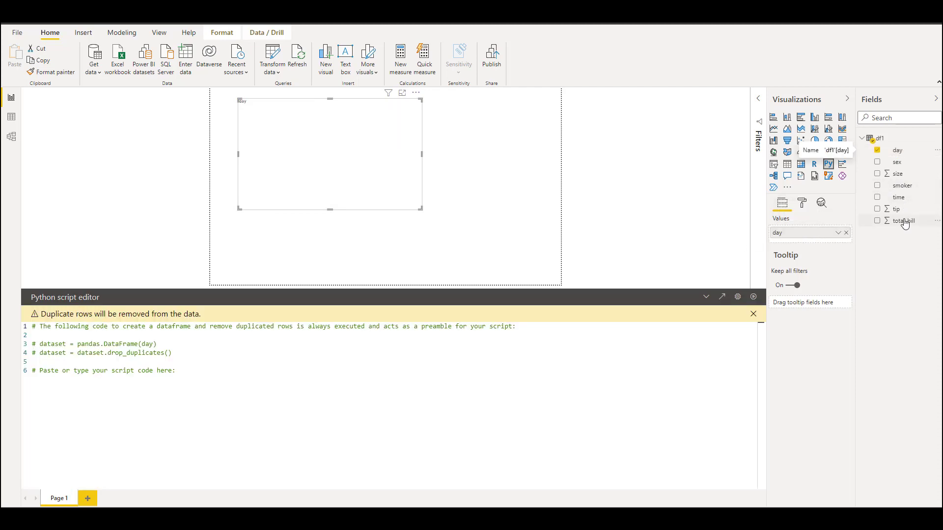
{"action": "left_click_drag", "start_coordinate": [905, 220], "coordinate": [804, 243]}
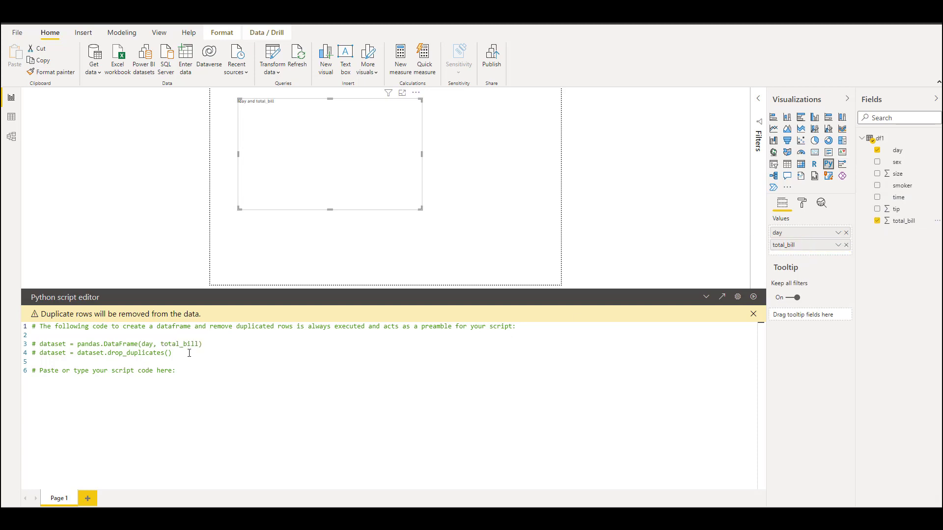
{"action": "left_click_drag", "start_coordinate": [84, 346], "coordinate": [151, 345]}
{"action": "mouse_move", "coordinate": [202, 343]}
{"action": "left_mouse_down"}
{"action": "mouse_move", "coordinate": [139, 344]}
{"action": "mouse_move", "coordinate": [202, 344]}
{"action": "left_mouse_up"}
- Import seaborn as sn and matplotlib as plt, then load tips with df2=sn.load_dataset("tips")
{"action": "left_click", "coordinate": [207, 346]}
{"action": "type", "text": "import "}
{"action": "type", "text": "seaborn"}
{"action": "type", "text": " as sn "}
{"action": "type", "text": "import"}
{"action": "type", "text": " matplot"}
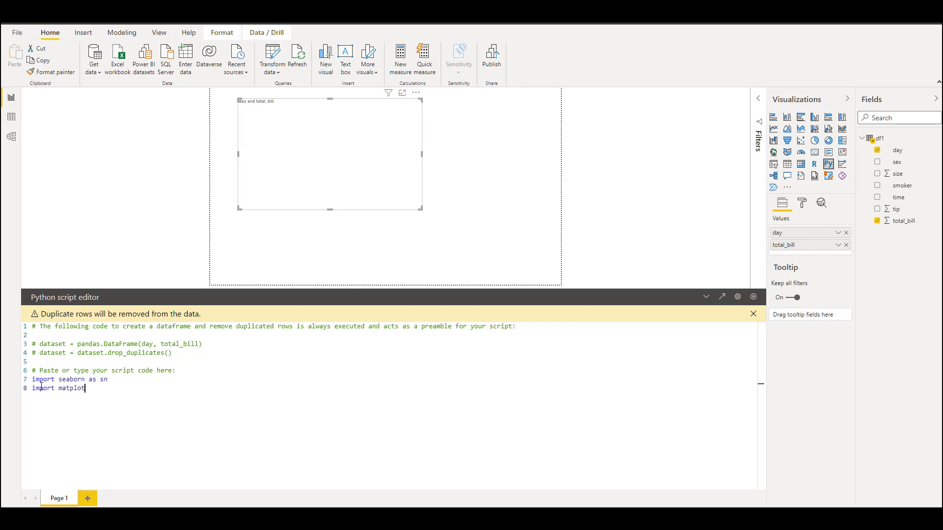
{"action": "type", "text": "lib as plt"}
{"action": "key", "text": "Return"}
{"action": "key", "text": "Return"}
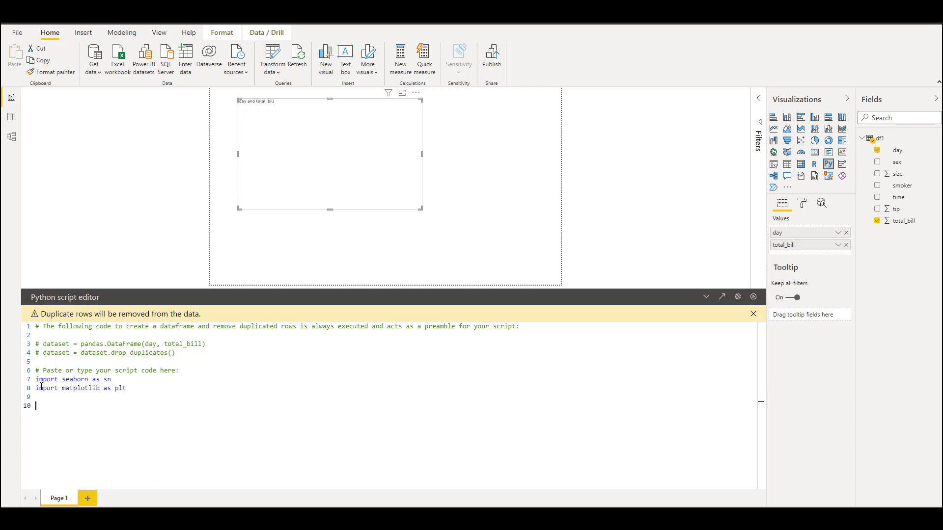
{"action": "type", "text": "df2=sn.load_dataset(\"tips\""}
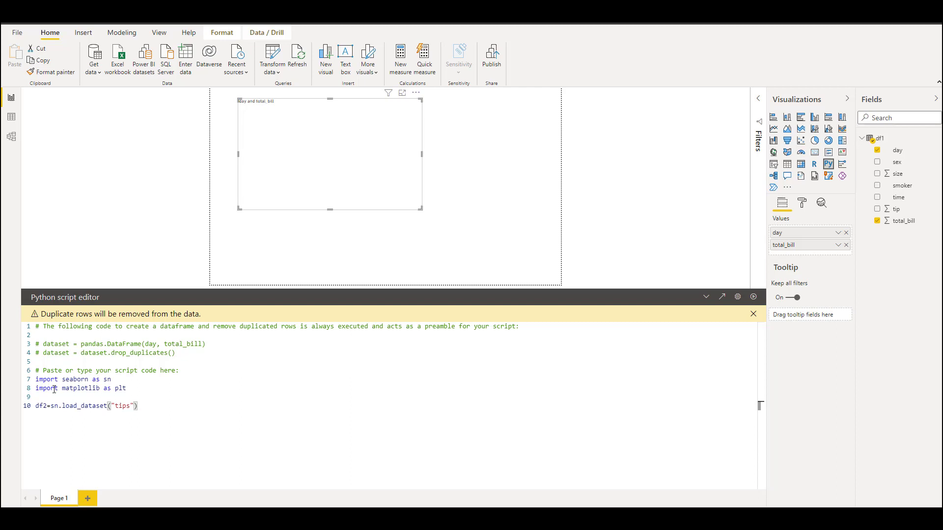
{"action": "key", "text": "Return"}
{"action": "key", "text": "Return"}
- Add sn.swarmplot(x="day",y="total_bill",data=df2) followed by a plt.show() line
{"action": "type", "text": "sn.swarmplot()"}
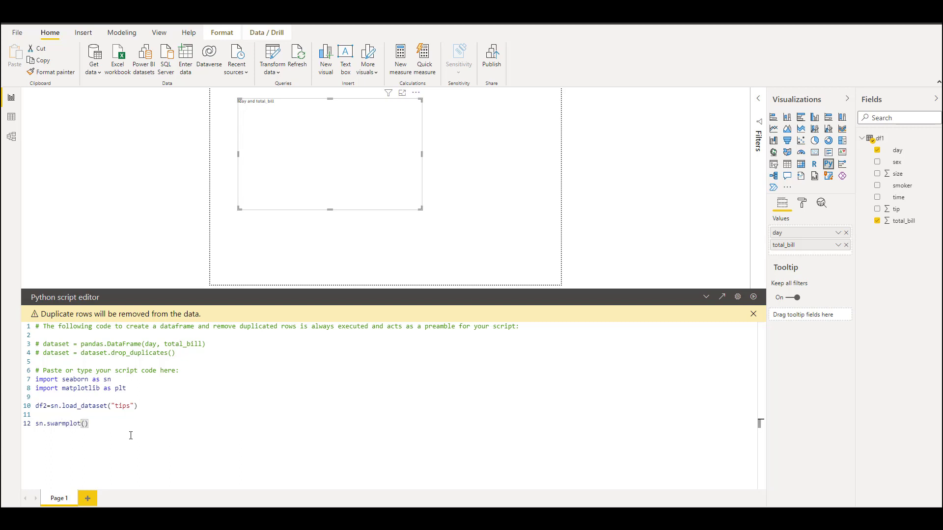
{"action": "type", "text": "x=\"day\",y=\"total_bill\",data=df2"}
{"action": "left_click", "coordinate": [130, 436]}
{"action": "key", "text": "Return"}
{"action": "type", "text": "plt"}
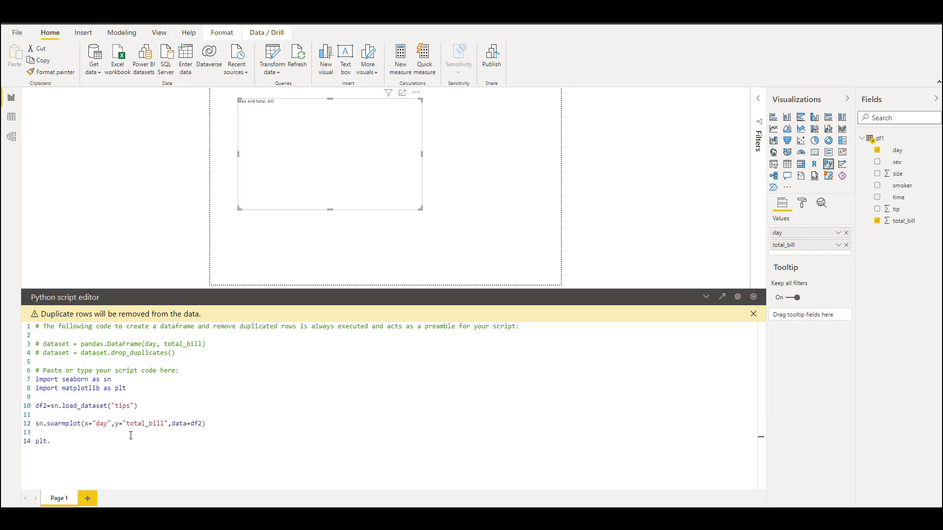
{"action": "type", "text": ".show()"}
- Run the visual's script and review the details of the resulting error
{"action": "left_click", "coordinate": [753, 299]}
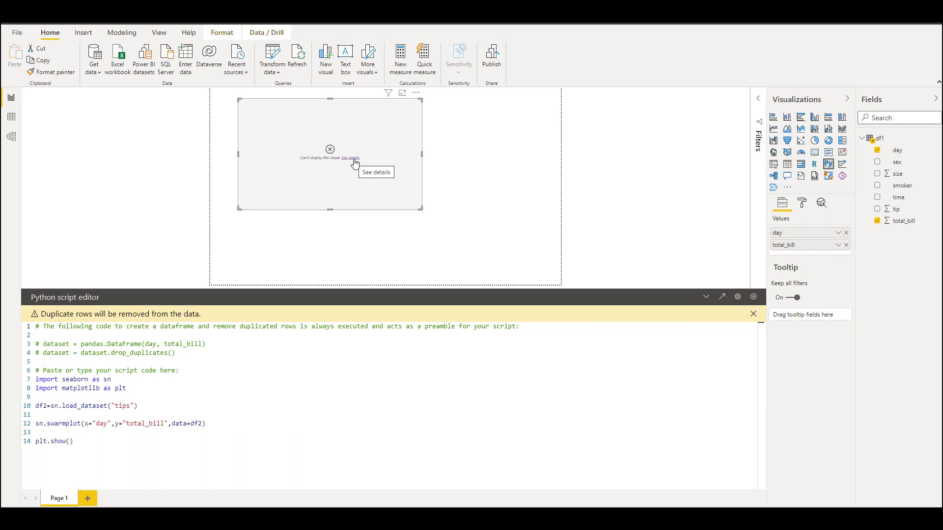
{"action": "left_click", "coordinate": [354, 160]}
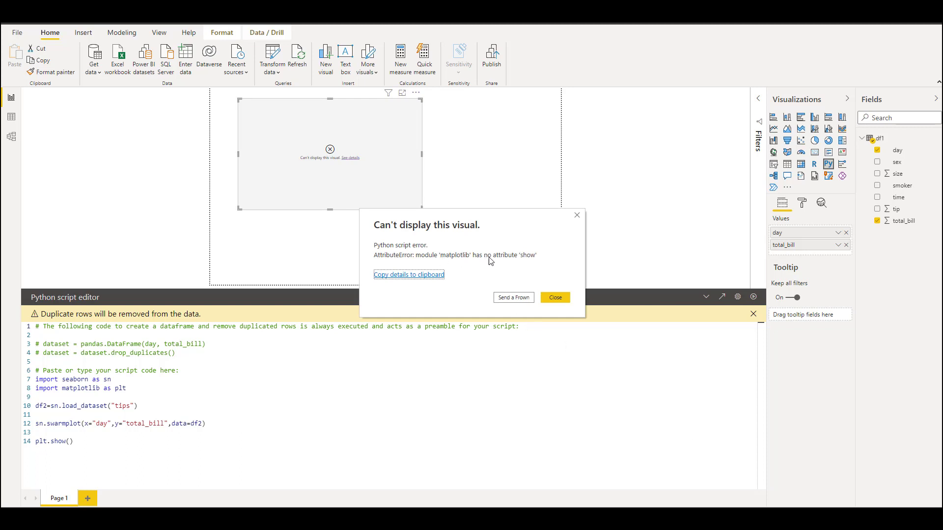
{"action": "left_click", "coordinate": [553, 297]}
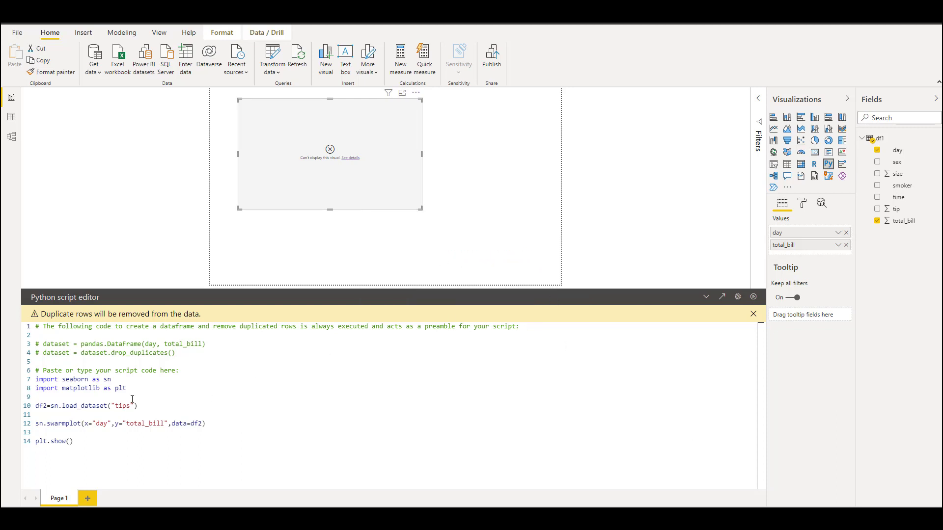
- Change the import to matplotlib.pyplot and rerun the script to render the swarm plot
{"action": "double_click", "coordinate": [101, 389]}
{"action": "key", "text": "Right"}
{"action": "type", "text": ".pyplot"}
{"action": "left_click", "coordinate": [74, 441]}
{"action": "left_click", "coordinate": [754, 297]}
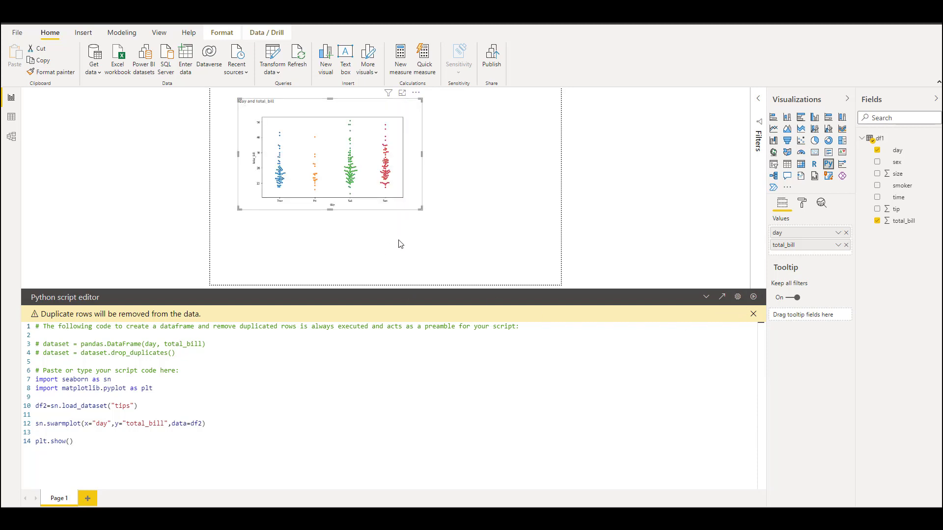
- Collapse the Python script editor and drag the total_bill-by-day swarm plot visual lower and left
{"action": "left_click", "coordinate": [706, 297]}
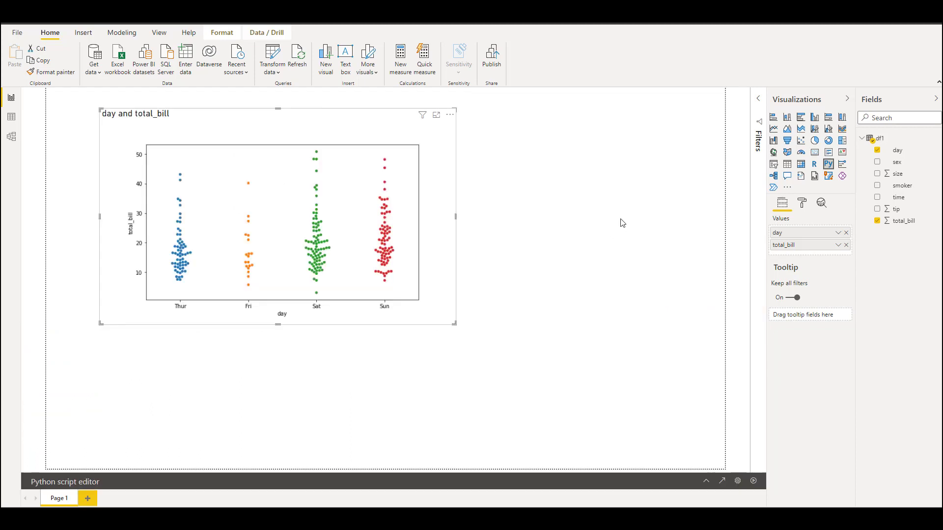
{"action": "left_click_drag", "start_coordinate": [293, 117], "coordinate": [246, 249]}
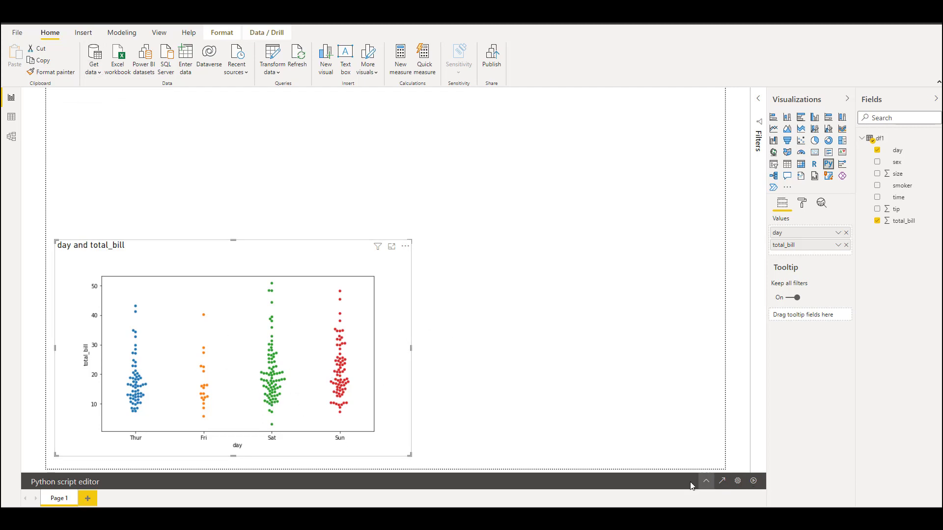
{"action": "left_click", "coordinate": [707, 481]}
{"action": "left_click", "coordinate": [707, 298]}
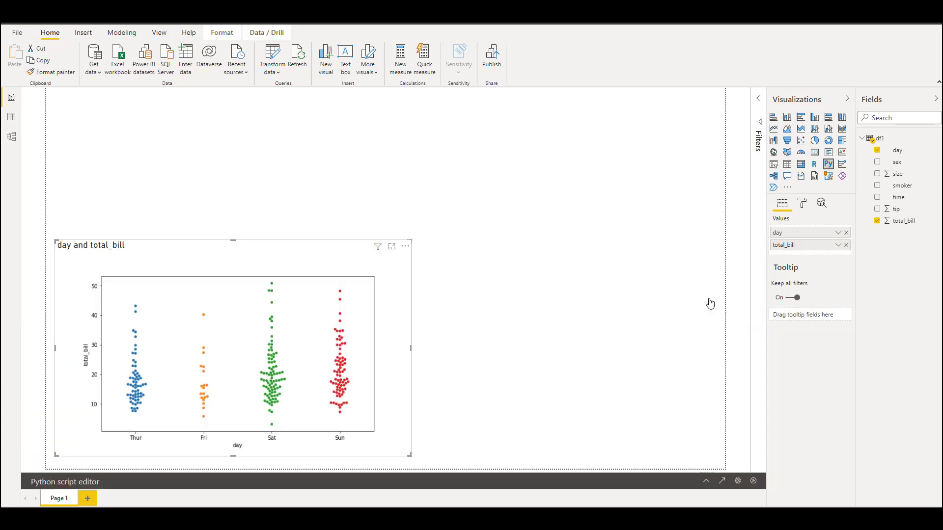